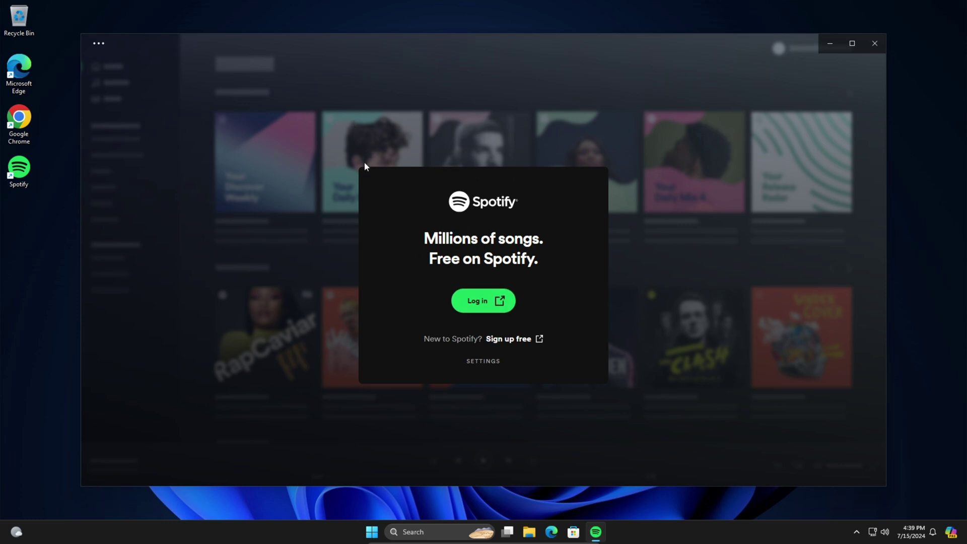
Step: Maximize Spotify and start logging in to the account through the browser sign-in window
{"action": "left_click", "coordinate": [853, 44]}
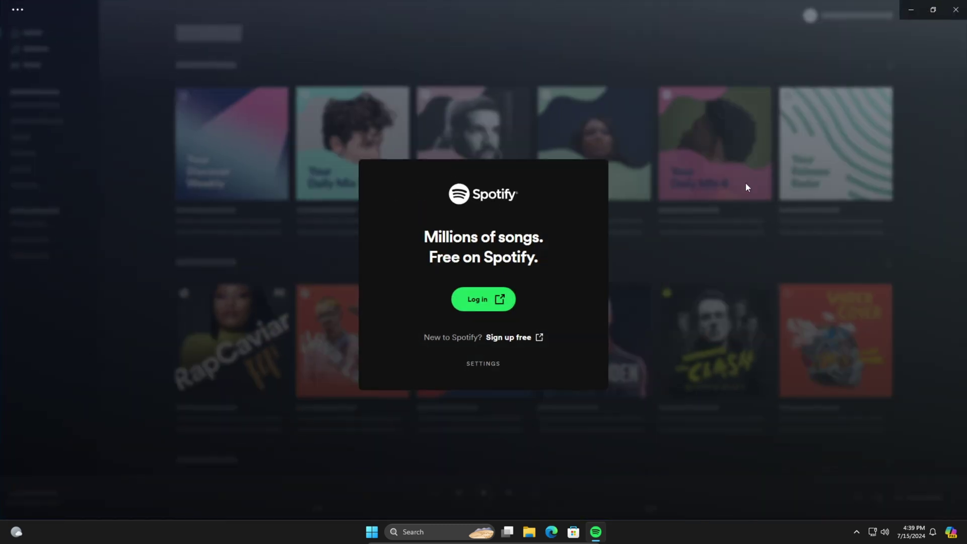
{"action": "left_click", "coordinate": [477, 298]}
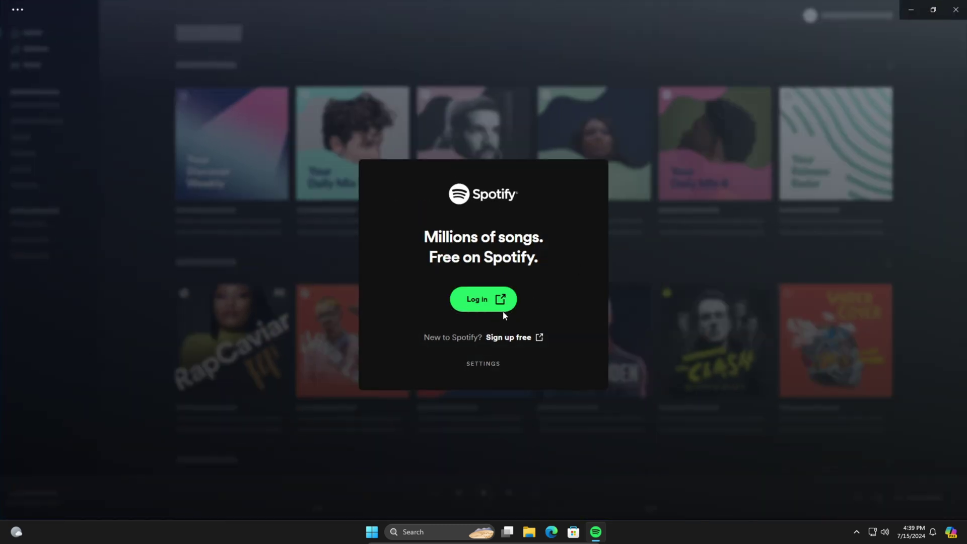
{"action": "left_click_drag", "start_coordinate": [552, 92], "coordinate": [242, 158]}
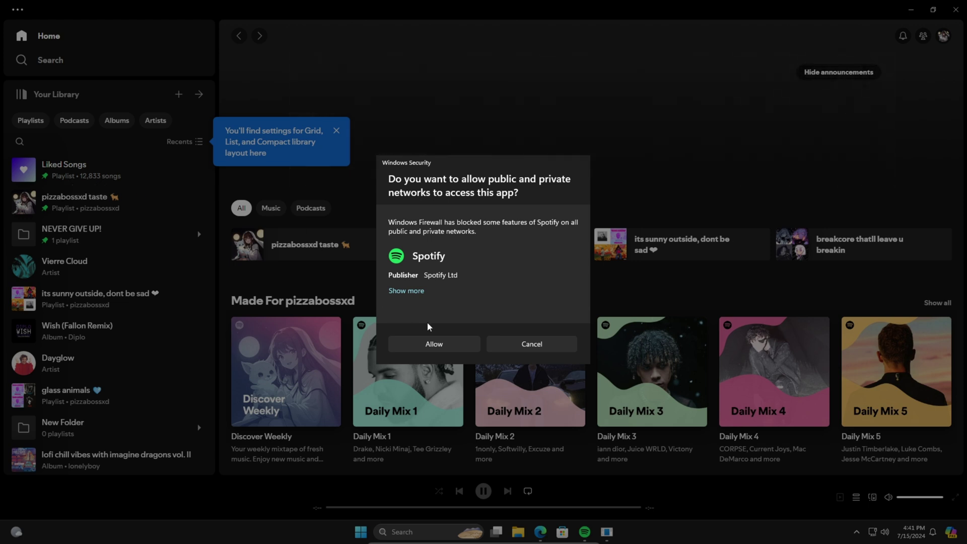
Step: Allow Spotify through the Windows firewall, minimize it, and close the authentication complete page
{"action": "left_click", "coordinate": [435, 344]}
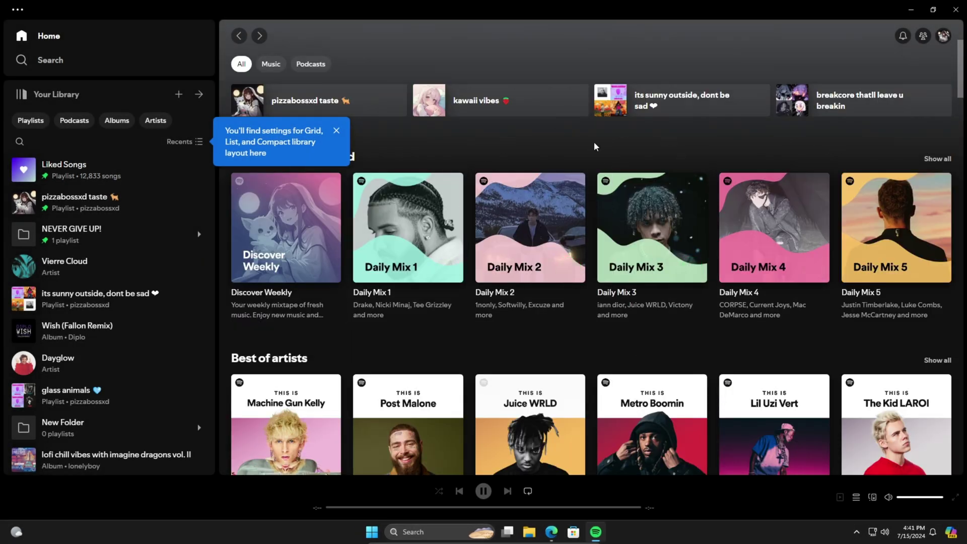
{"action": "left_click", "coordinate": [911, 9]}
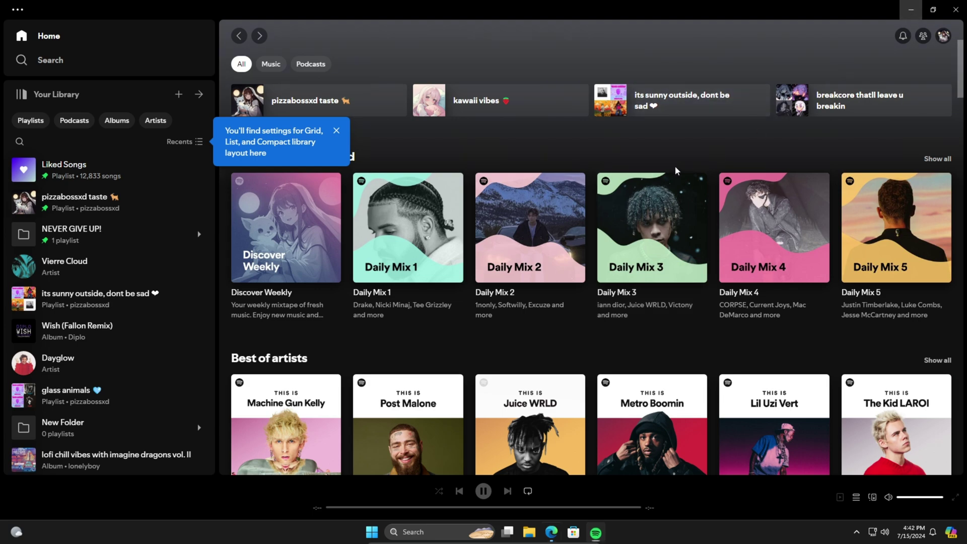
{"action": "left_click", "coordinate": [575, 99]}
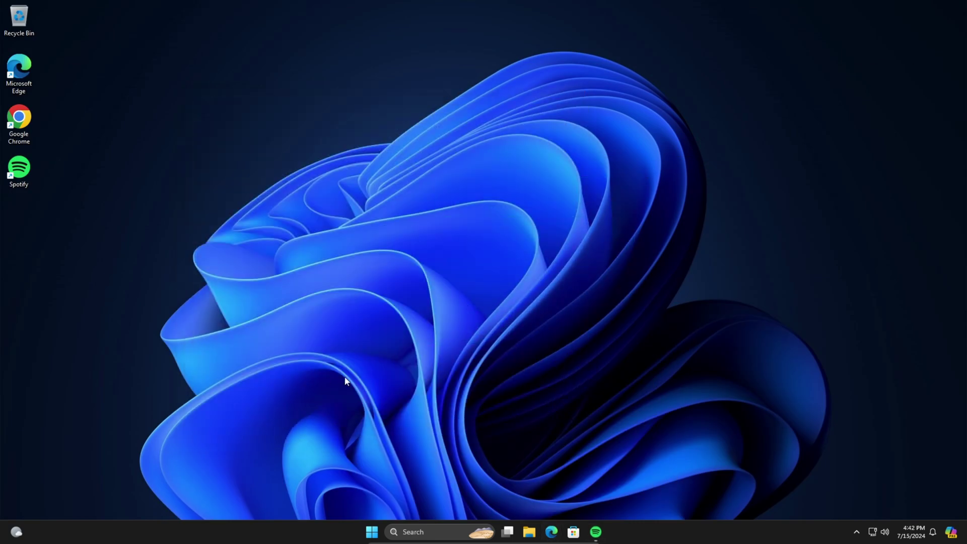
Step: Launch Chrome and try loading spicetify.dev, retrying after it fails to load
{"action": "double_click", "coordinate": [30, 121]}
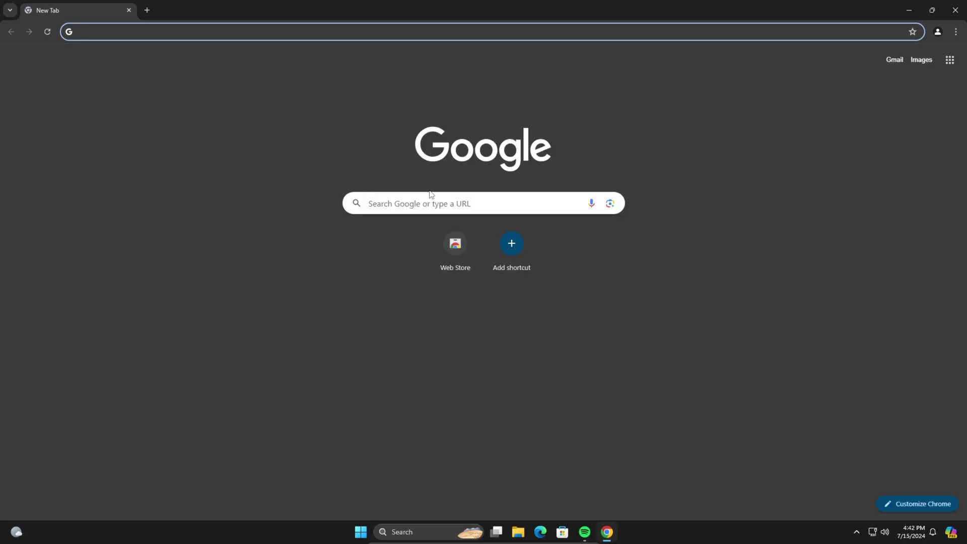
{"action": "type", "text": "spicetify.dev"}
{"action": "key", "text": "Return"}
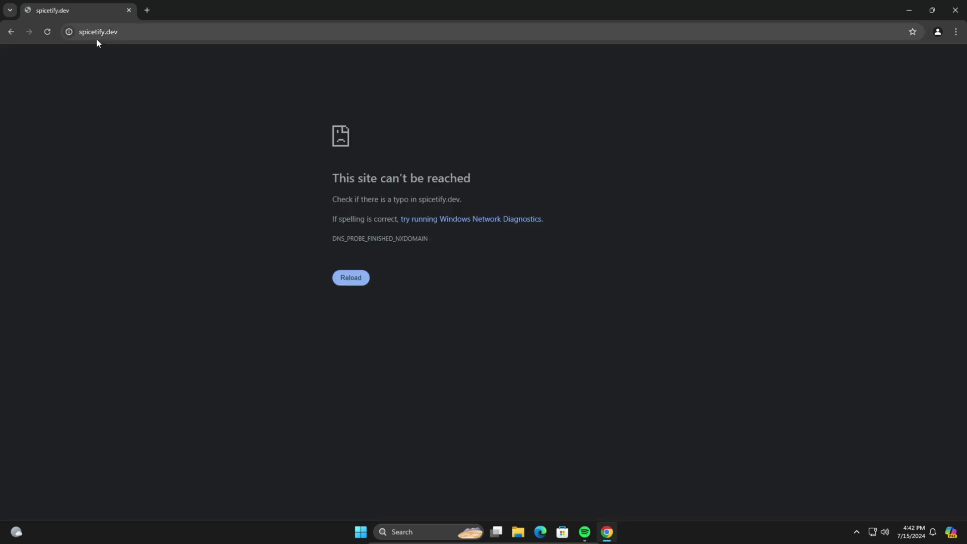
{"action": "left_click", "coordinate": [352, 278]}
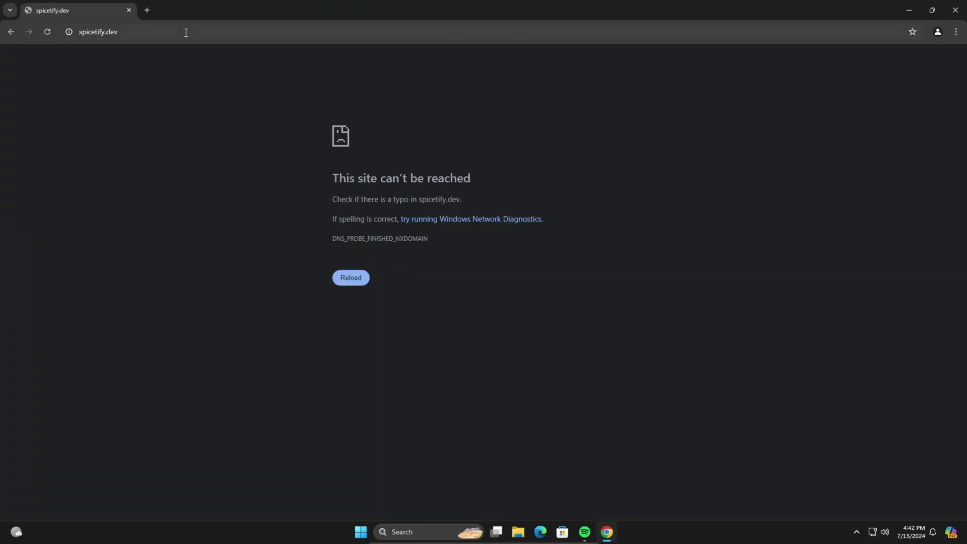
Step: Change the address ending from .dev to .app and load spicetify.app
{"action": "double_click", "coordinate": [186, 32]}
{"action": "type", "text": "app"}
{"action": "key", "text": "Return"}
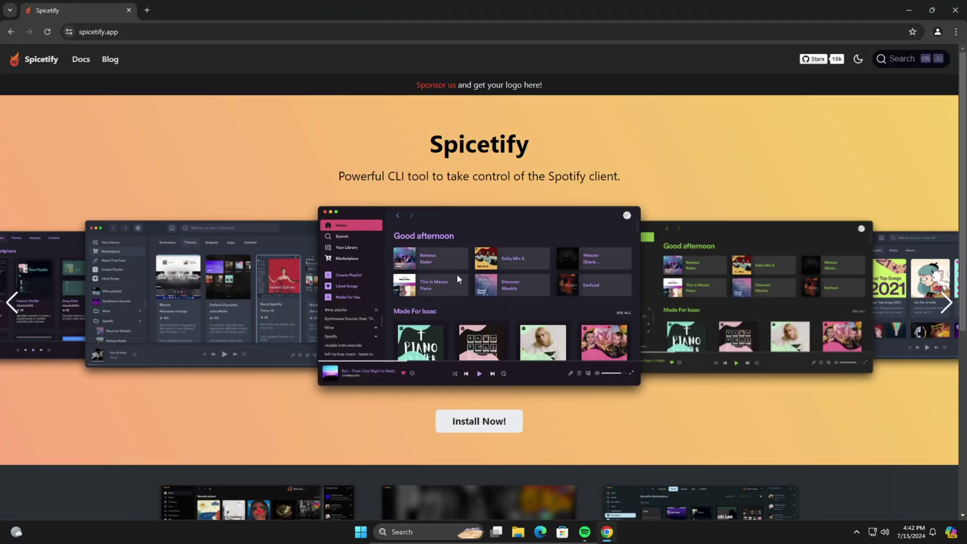
Step: Open the Spicetify installation instructions with Install Now!
{"action": "scroll", "coordinate": [459, 275], "scroll_direction": "down", "scroll_amount": 6}
{"action": "scroll", "coordinate": [461, 279], "scroll_direction": "up", "scroll_amount": 6}
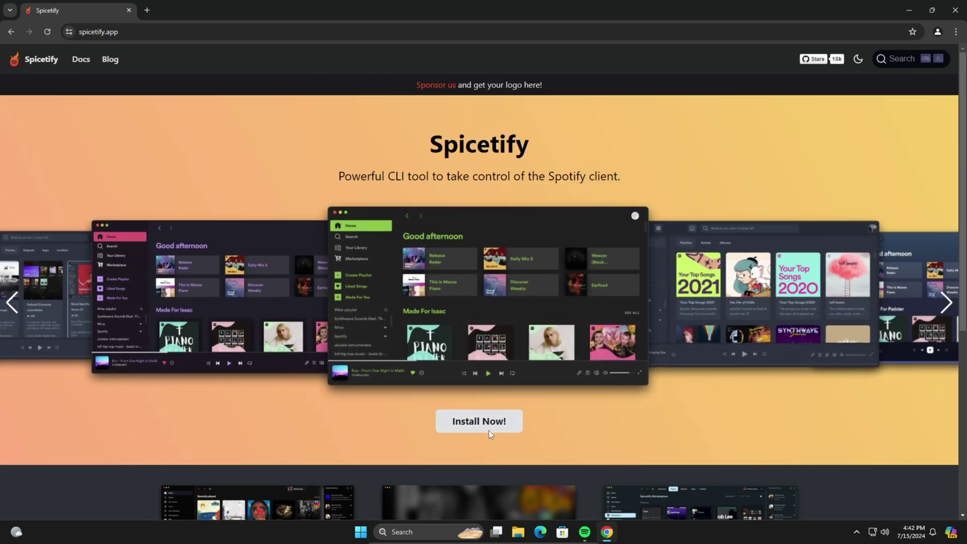
{"action": "left_click", "coordinate": [484, 423]}
Step: Locate the Windows PowerShell install command under Installation > Windows in Getting Started
{"action": "scroll", "coordinate": [482, 355], "scroll_direction": "down", "scroll_amount": 5}
{"action": "scroll", "coordinate": [479, 353], "scroll_direction": "up", "scroll_amount": 5}
{"action": "scroll", "coordinate": [333, 341], "scroll_direction": "down", "scroll_amount": 5}
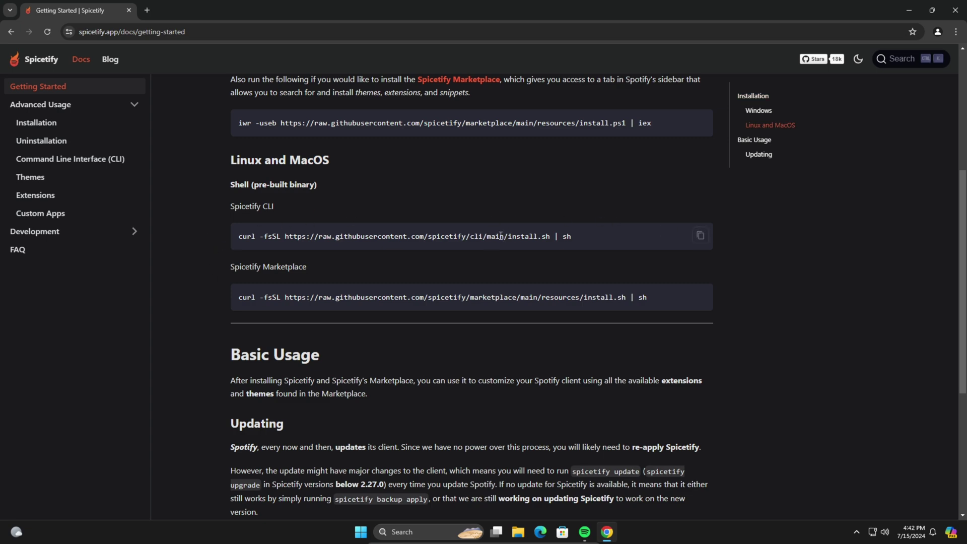
{"action": "left_click_drag", "start_coordinate": [558, 236], "coordinate": [399, 236]}
{"action": "left_click", "coordinate": [394, 244]}
{"action": "scroll", "coordinate": [372, 275], "scroll_direction": "up", "scroll_amount": 6}
{"action": "scroll", "coordinate": [333, 247], "scroll_direction": "down", "scroll_amount": 10}
{"action": "scroll", "coordinate": [332, 248], "scroll_direction": "up", "scroll_amount": 10}
{"action": "scroll", "coordinate": [416, 358], "scroll_direction": "down", "scroll_amount": 2}
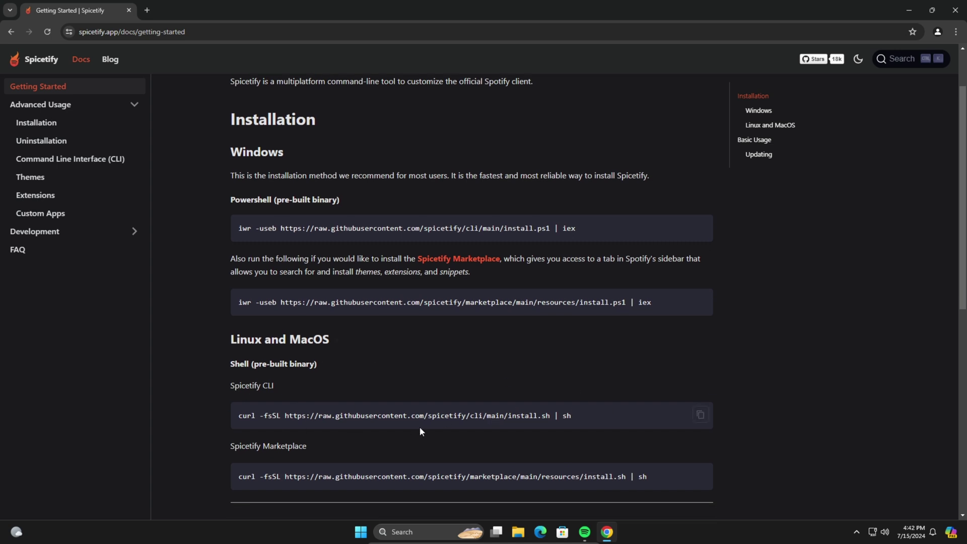
{"action": "scroll", "coordinate": [539, 419], "scroll_direction": "up", "scroll_amount": 1}
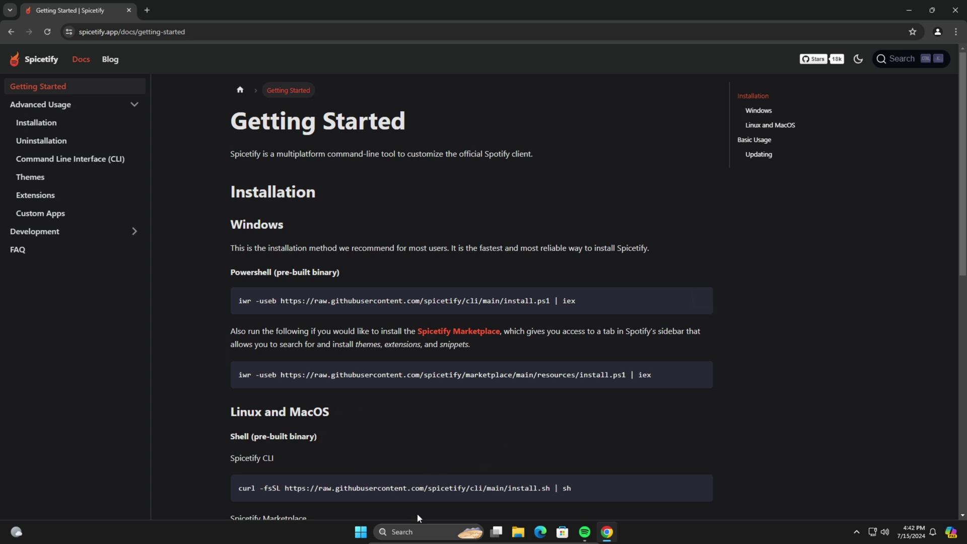
{"action": "left_click", "coordinate": [408, 533]}
Step: Search for 'powershell' and launch Windows PowerShell beside the docs page
{"action": "type", "text": "powersh"}
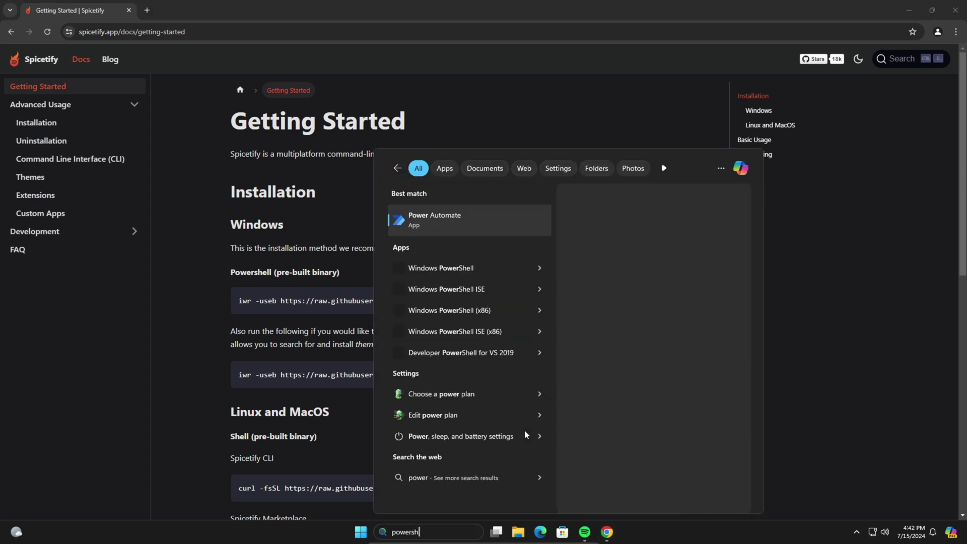
{"action": "type", "text": "ell"}
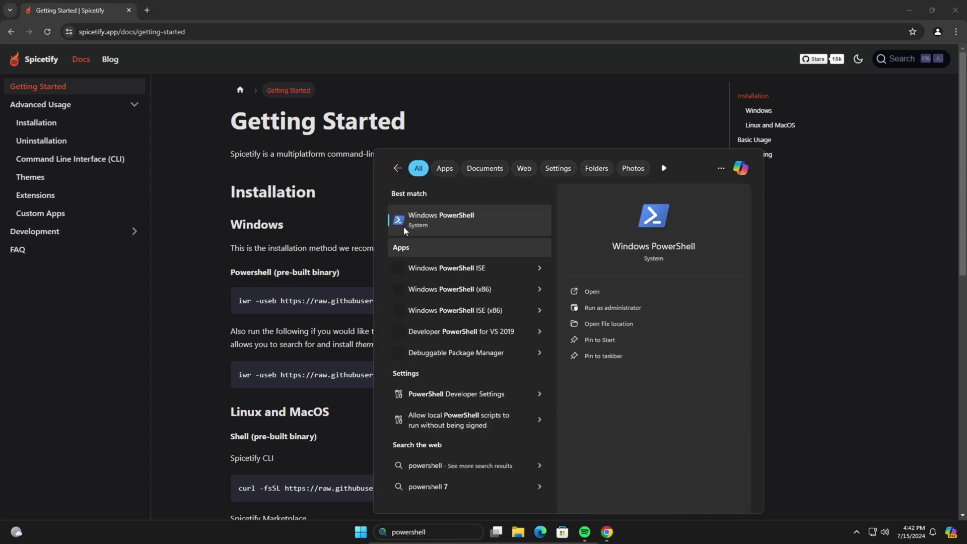
{"action": "left_click", "coordinate": [441, 220]}
{"action": "left_click_drag", "start_coordinate": [180, 96], "coordinate": [248, 103]}
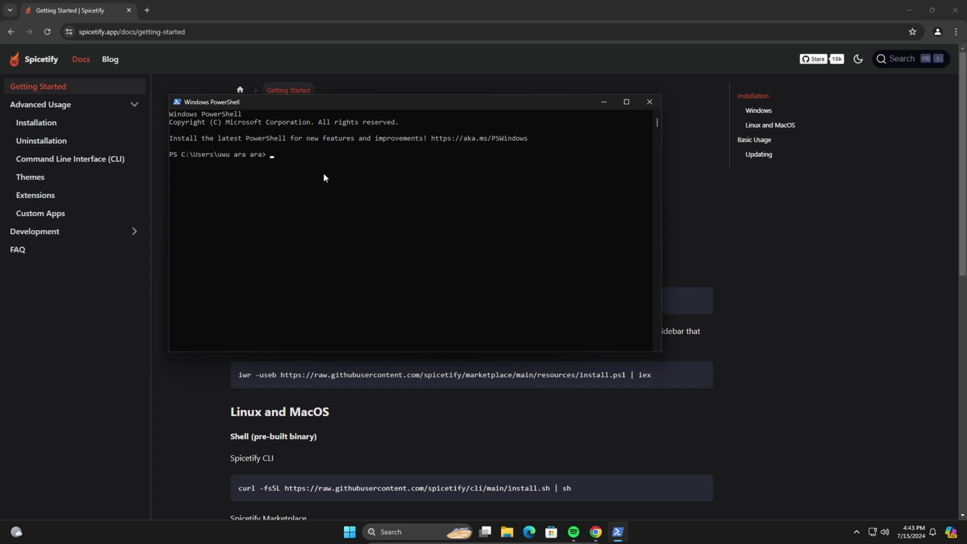
Step: Run the iwr install.ps1 | iex command, answering y to also install Marketplace
{"action": "right_click", "coordinate": [344, 193]}
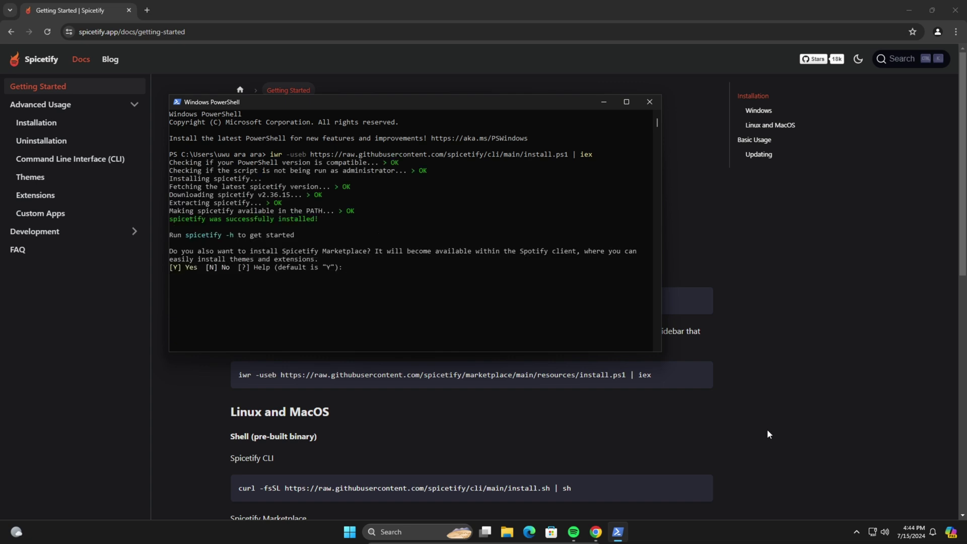
{"action": "left_click", "coordinate": [448, 260]}
{"action": "type", "text": "y"}
{"action": "key", "text": "Return"}
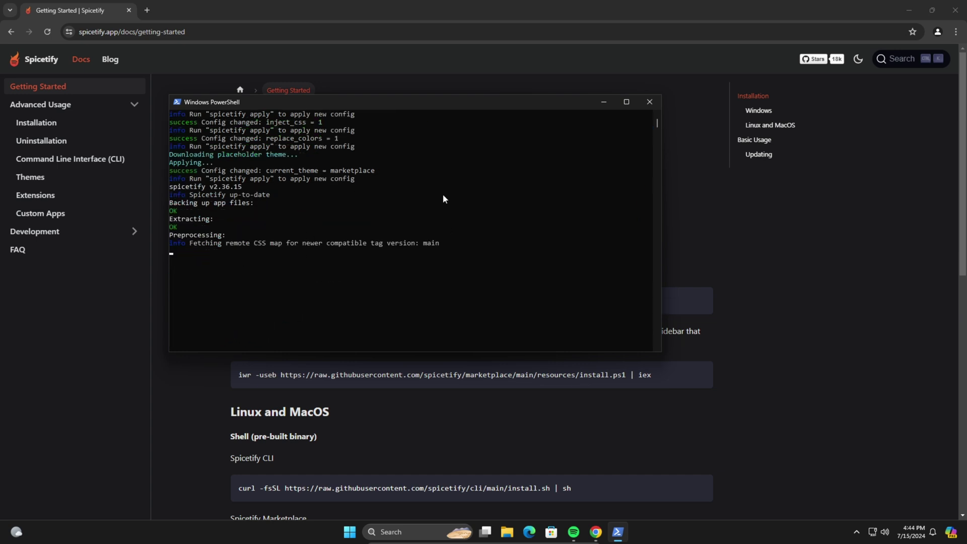
Step: Check the Marketplace install command on the Spicetify docs page, then return to PowerShell
{"action": "left_click_drag", "start_coordinate": [517, 111], "coordinate": [559, 150]}
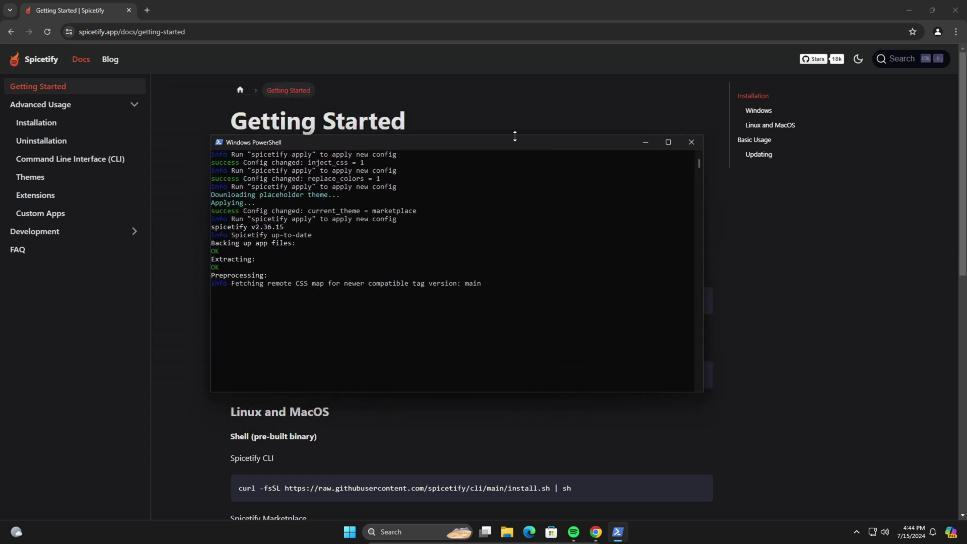
{"action": "left_click", "coordinate": [478, 110]}
{"action": "left_click", "coordinate": [240, 375]}
{"action": "left_click", "coordinate": [496, 374], "text": "shift"}
{"action": "left_click", "coordinate": [496, 375]}
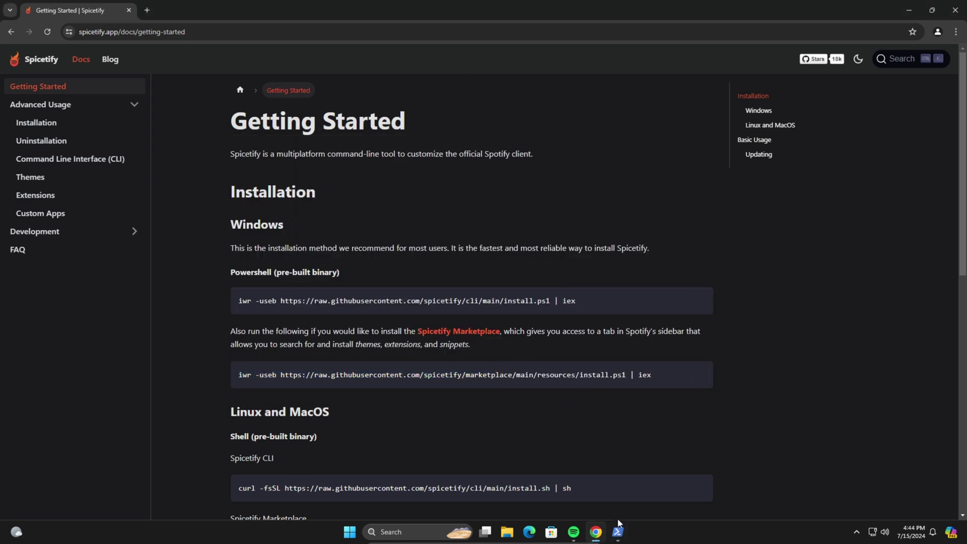
{"action": "key", "text": "alt+Tab"}
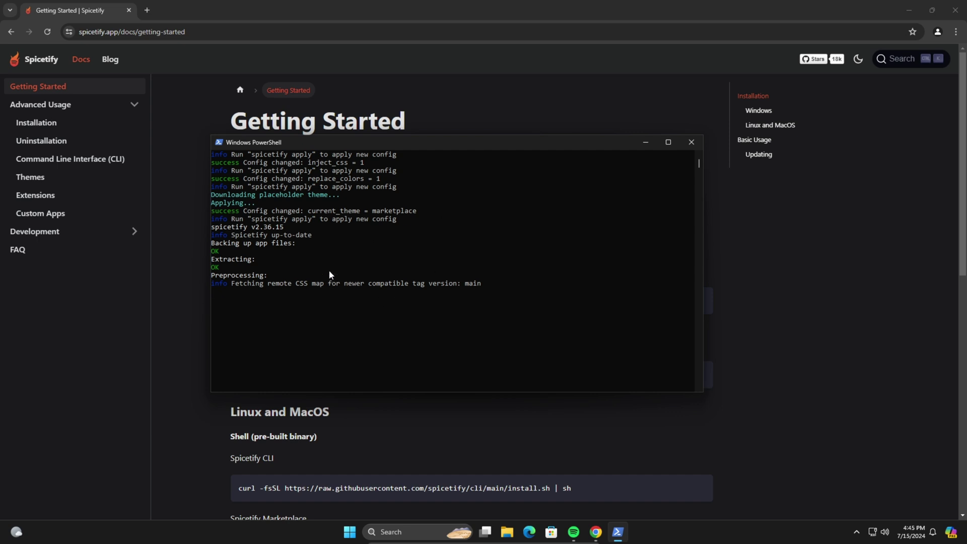
Step: Review the PowerShell output while Spicetify backs up and applies the patch
{"action": "scroll", "coordinate": [330, 268], "scroll_direction": "up", "scroll_amount": 9}
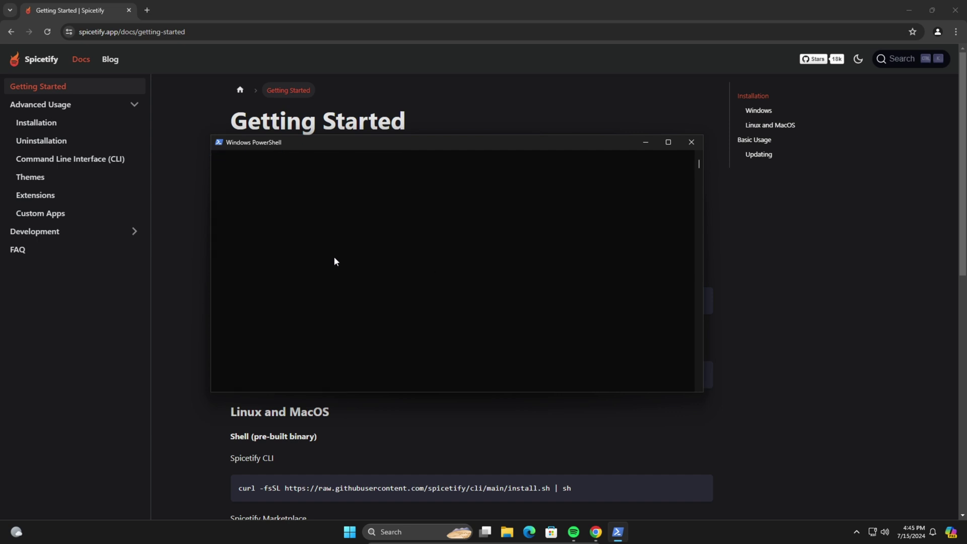
{"action": "scroll", "coordinate": [335, 262], "scroll_direction": "down", "scroll_amount": 5}
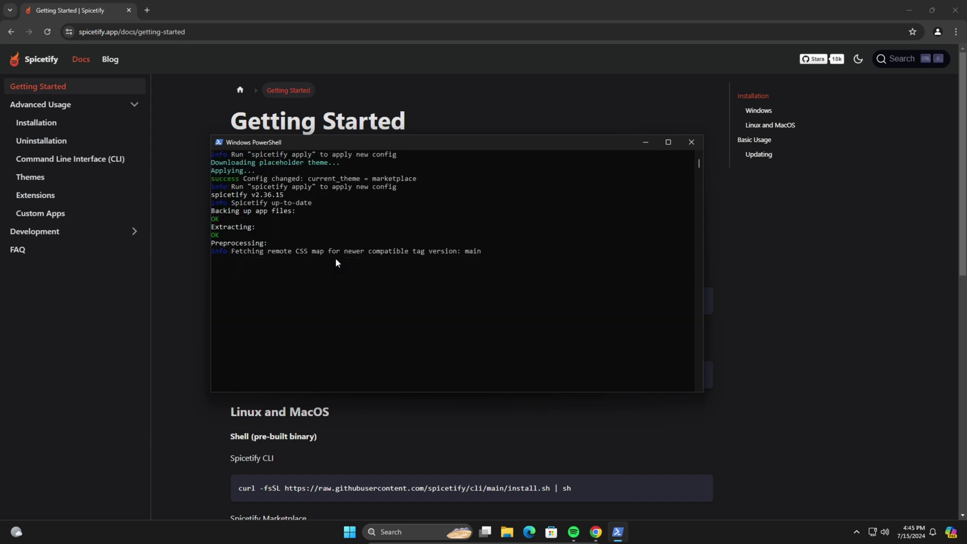
{"action": "scroll", "coordinate": [335, 258], "scroll_direction": "up", "scroll_amount": 5}
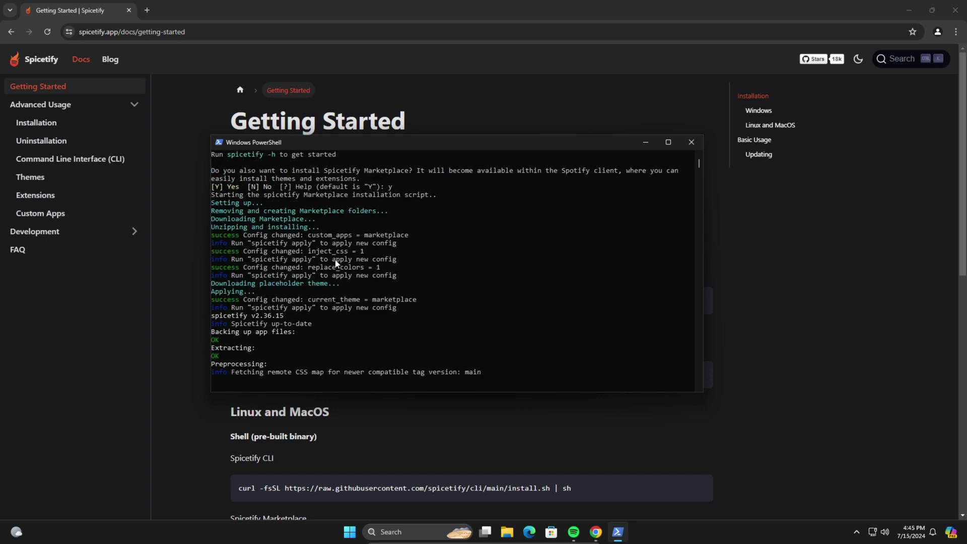
{"action": "scroll", "coordinate": [422, 313], "scroll_direction": "down", "scroll_amount": 5}
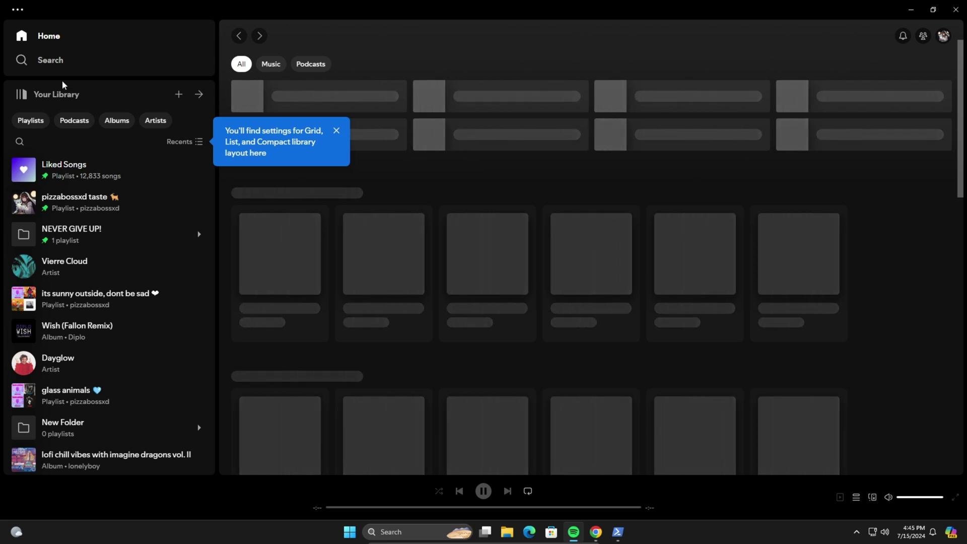
Step: Confirm 'Spotify is spiced up!' in PowerShell, close Spotify, and search for 'spotify'
{"action": "left_click", "coordinate": [618, 533]}
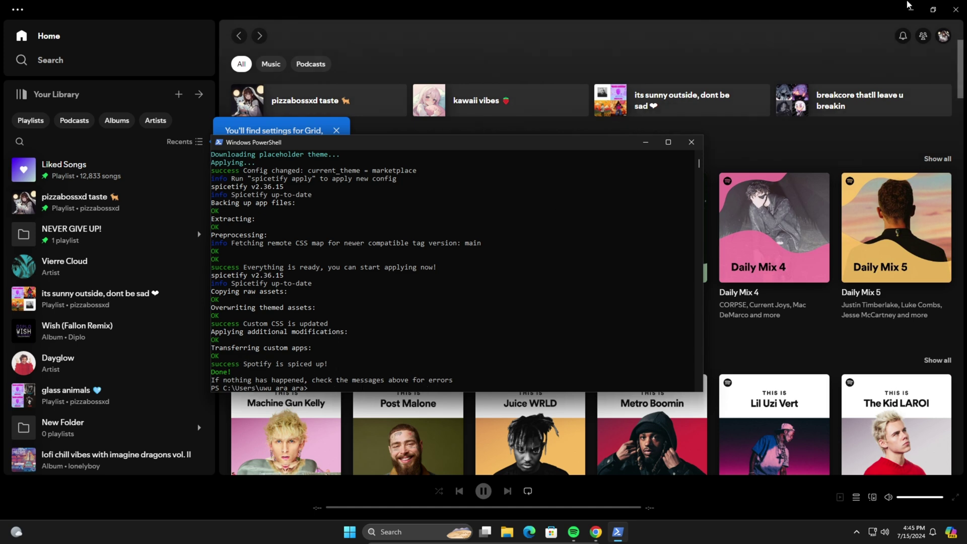
{"action": "left_click", "coordinate": [956, 9]}
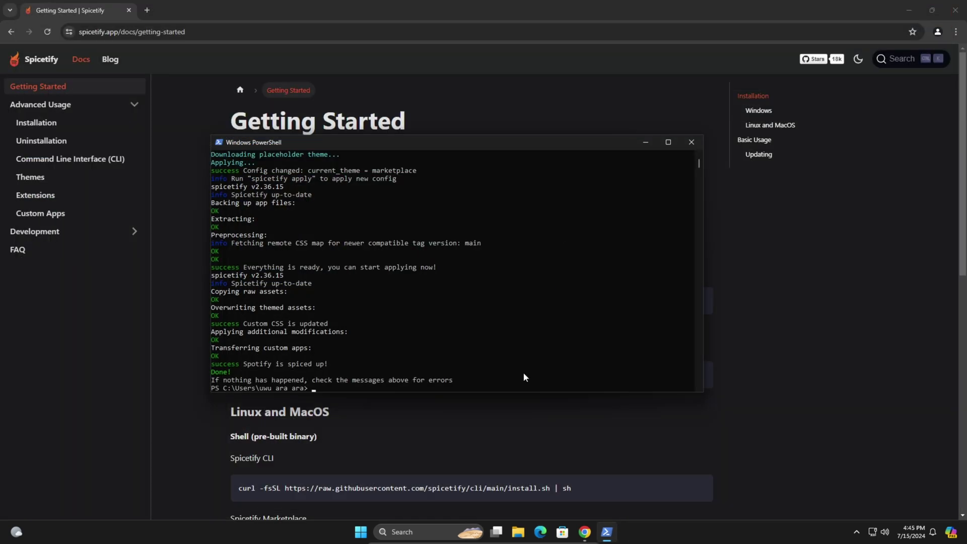
{"action": "left_click", "coordinate": [417, 524]}
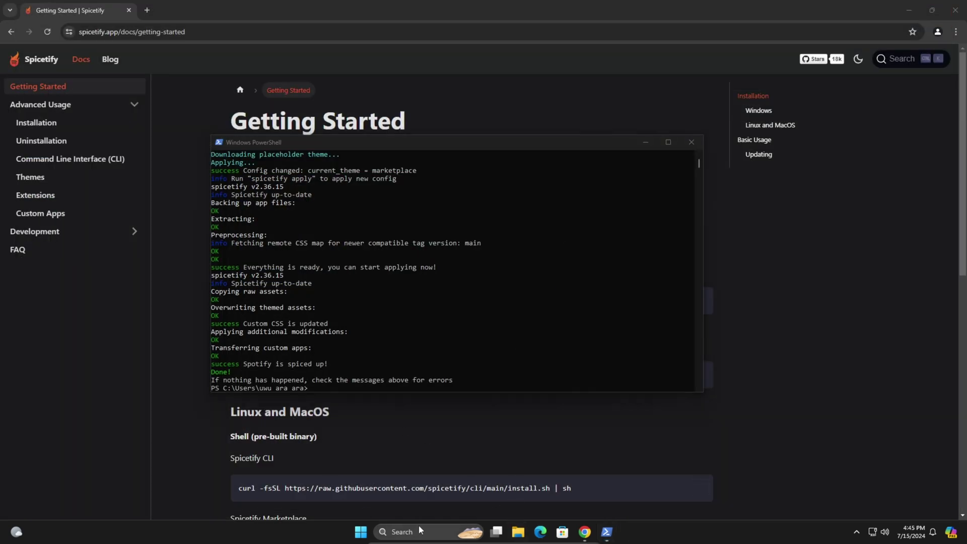
{"action": "type", "text": "spotify"}
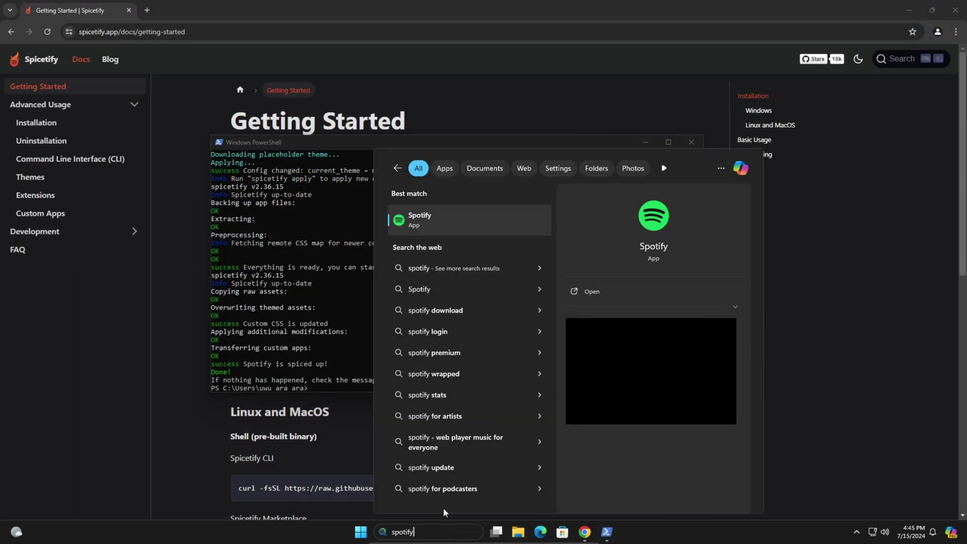